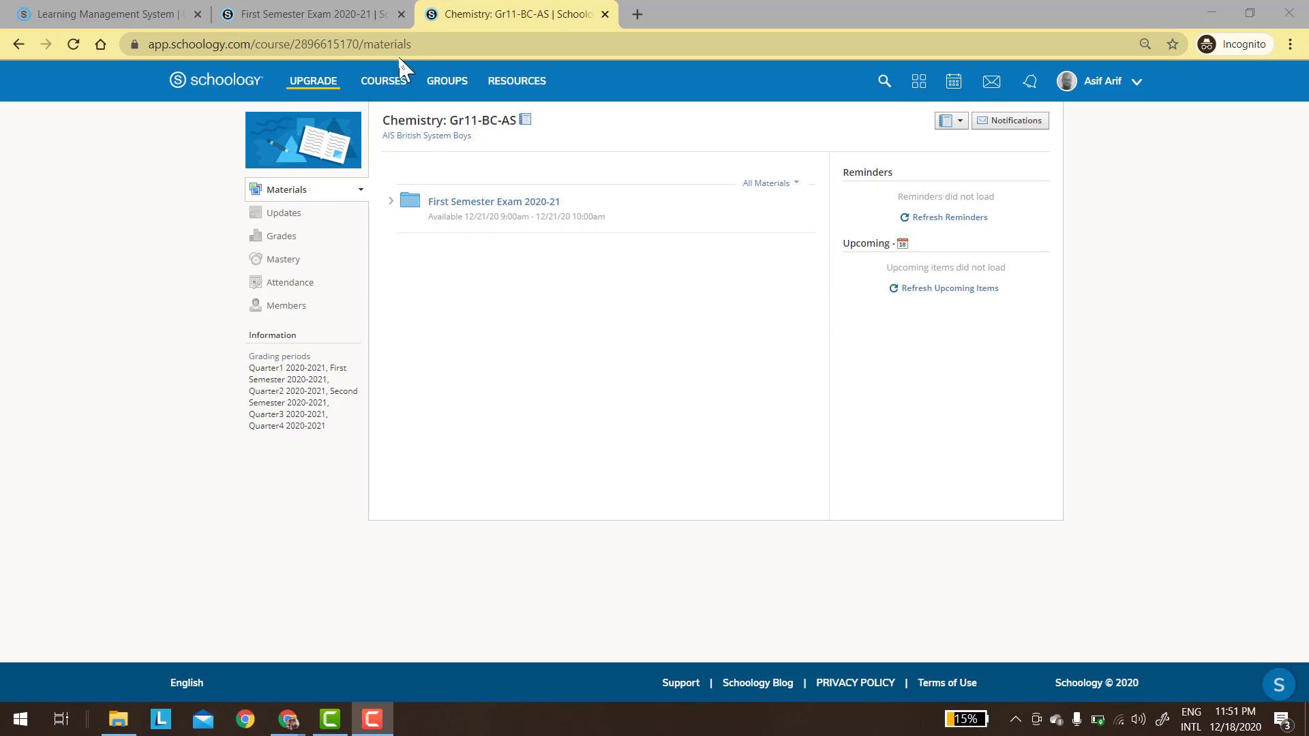
- Open the Chemistry Gr11-BC-AS course from the Courses list
click(398, 91)
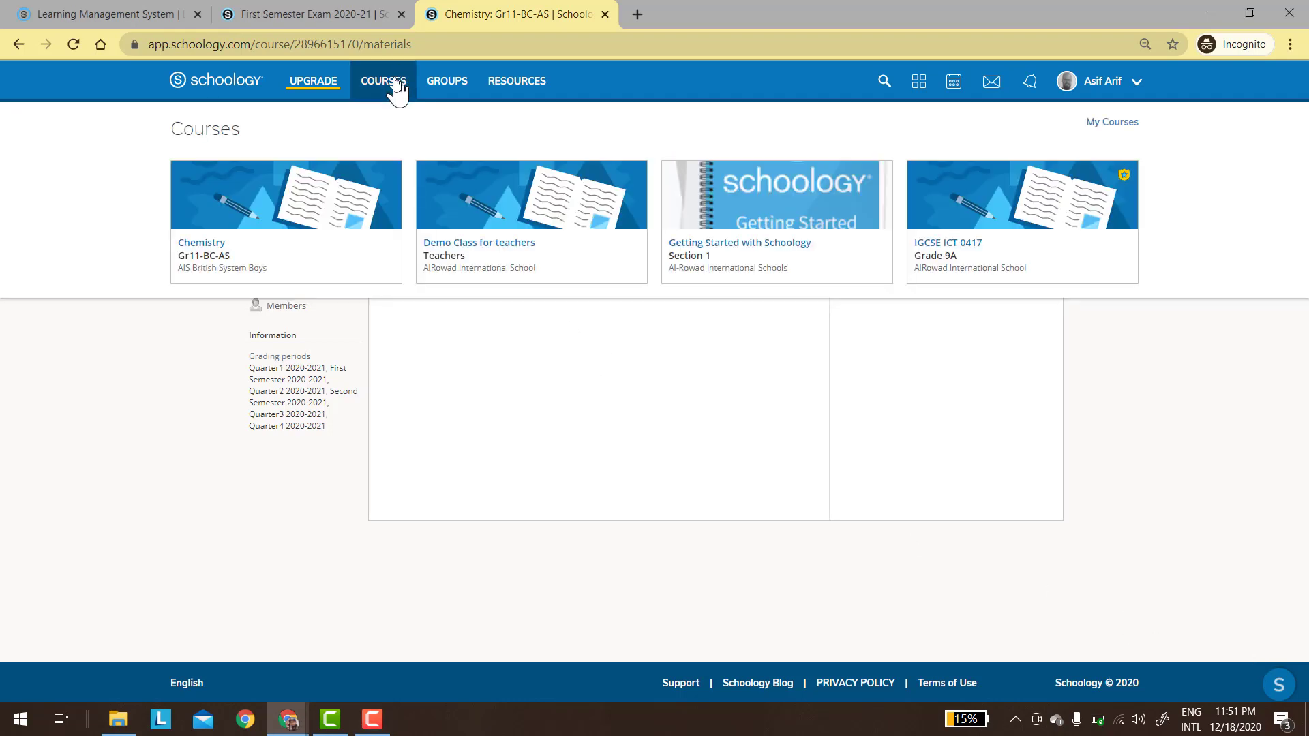
click(294, 247)
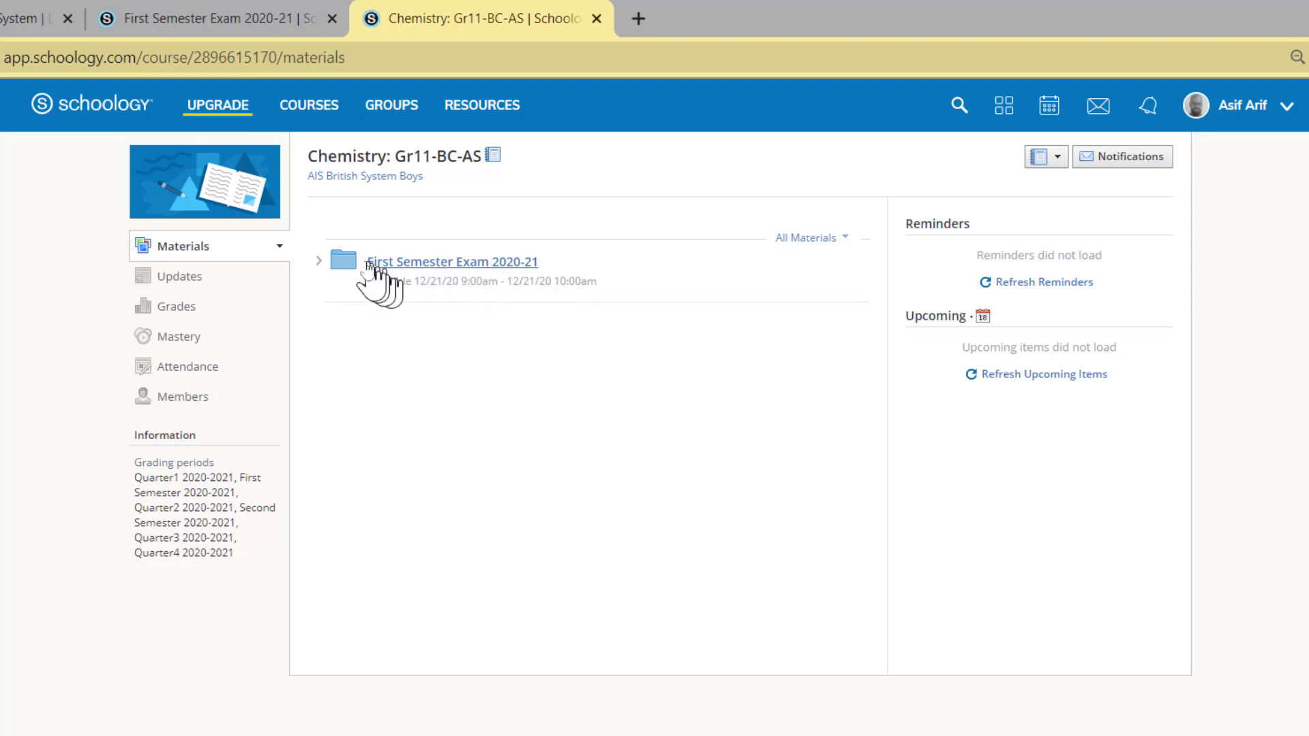
- Expand the First Semester Exam 2020-21 folder and follow its backup exam link
click(320, 262)
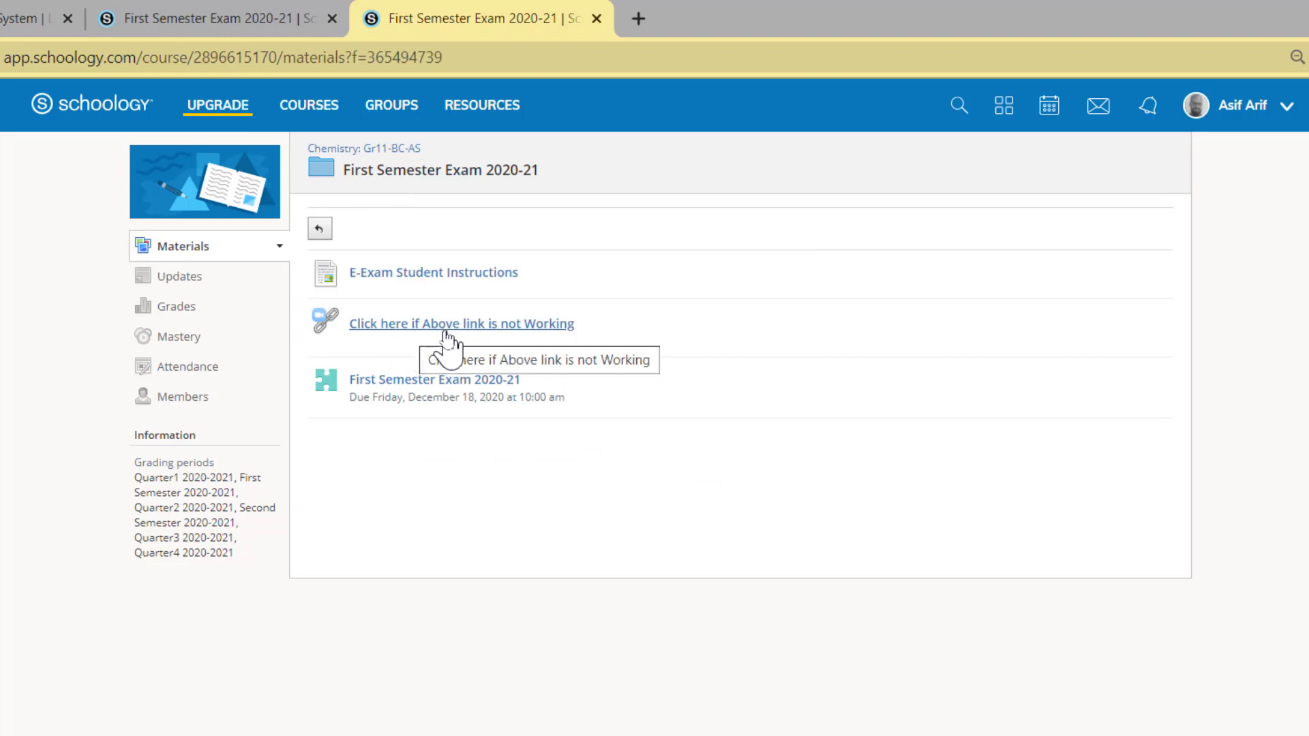
click(466, 335)
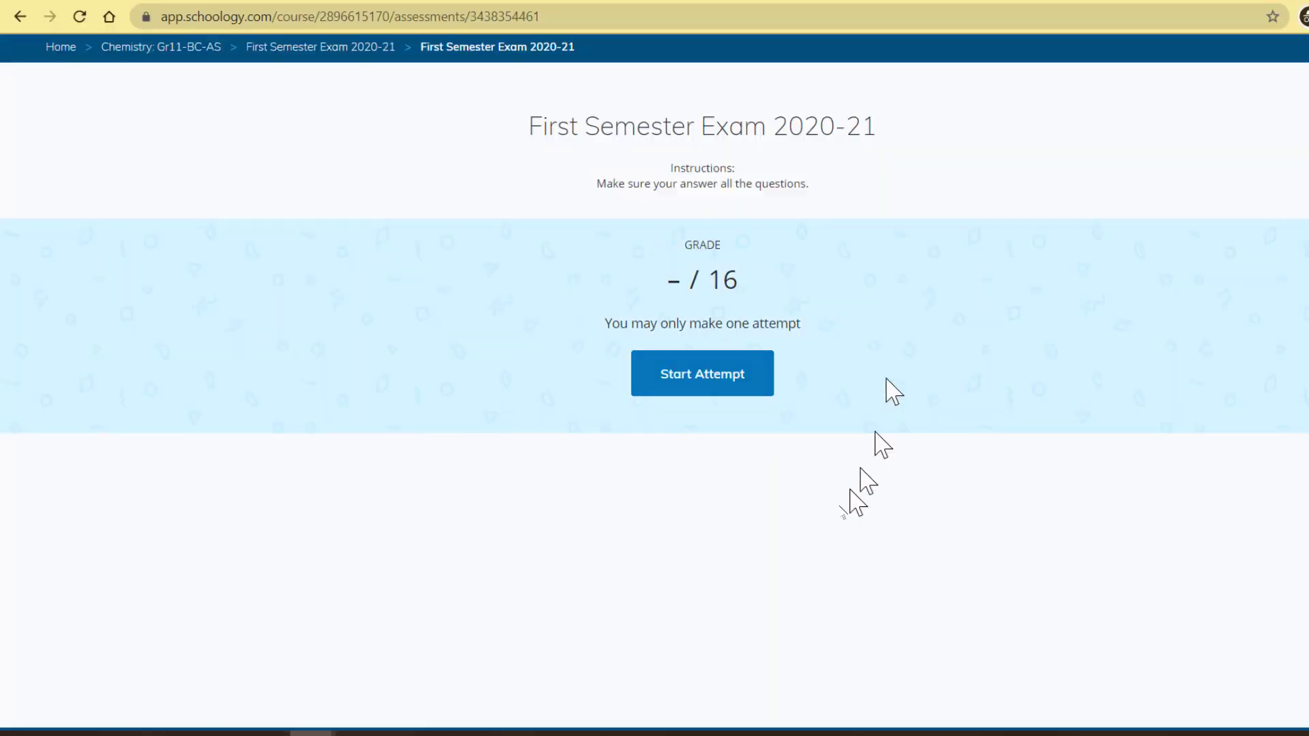
- Start the single exam attempt and zoom the browser page out to 80%
click(697, 387)
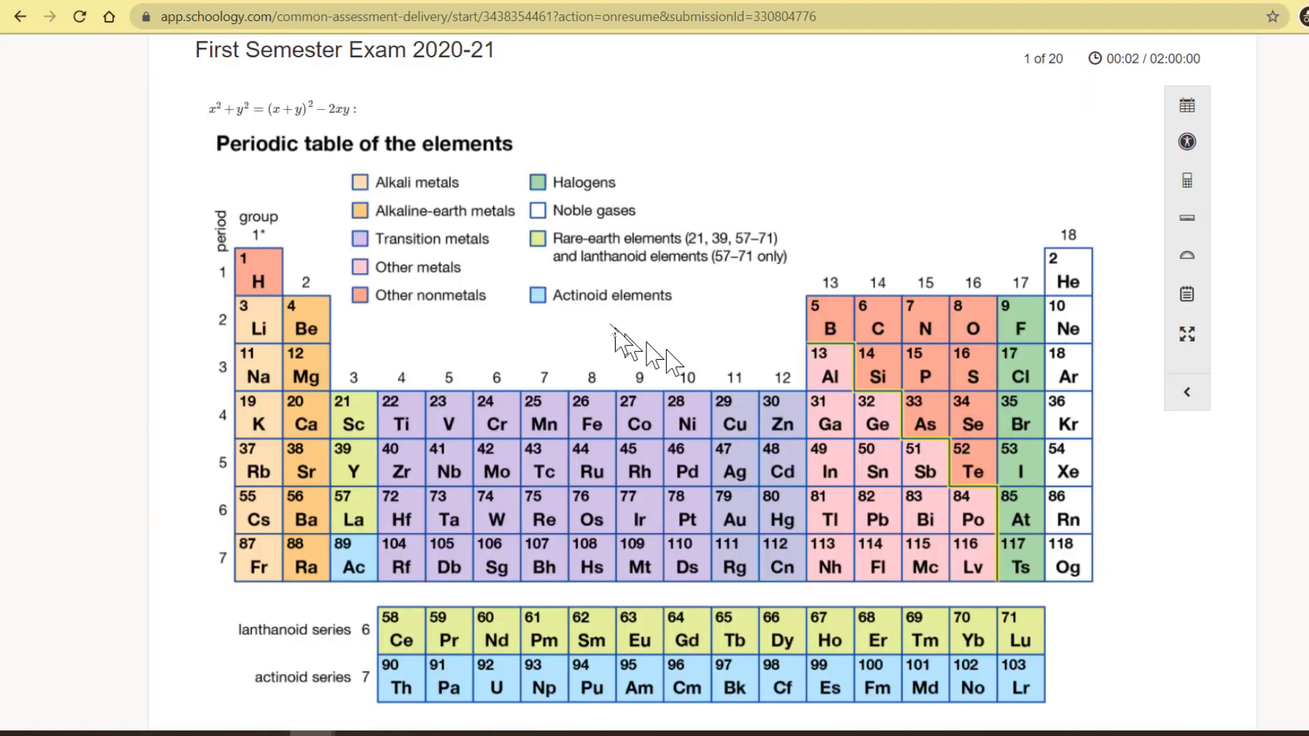
scroll(604, 315, down, 3)
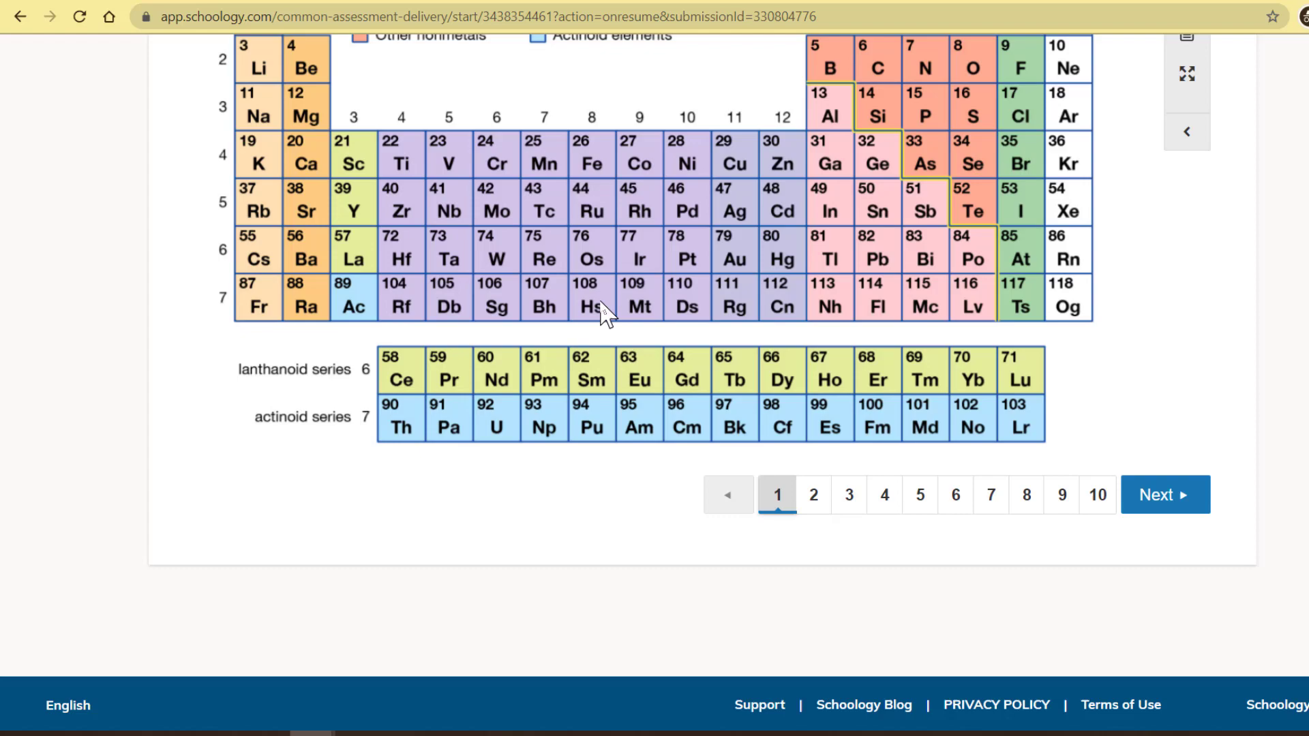
scroll(604, 315, up, 1)
scroll(603, 315, up, 3)
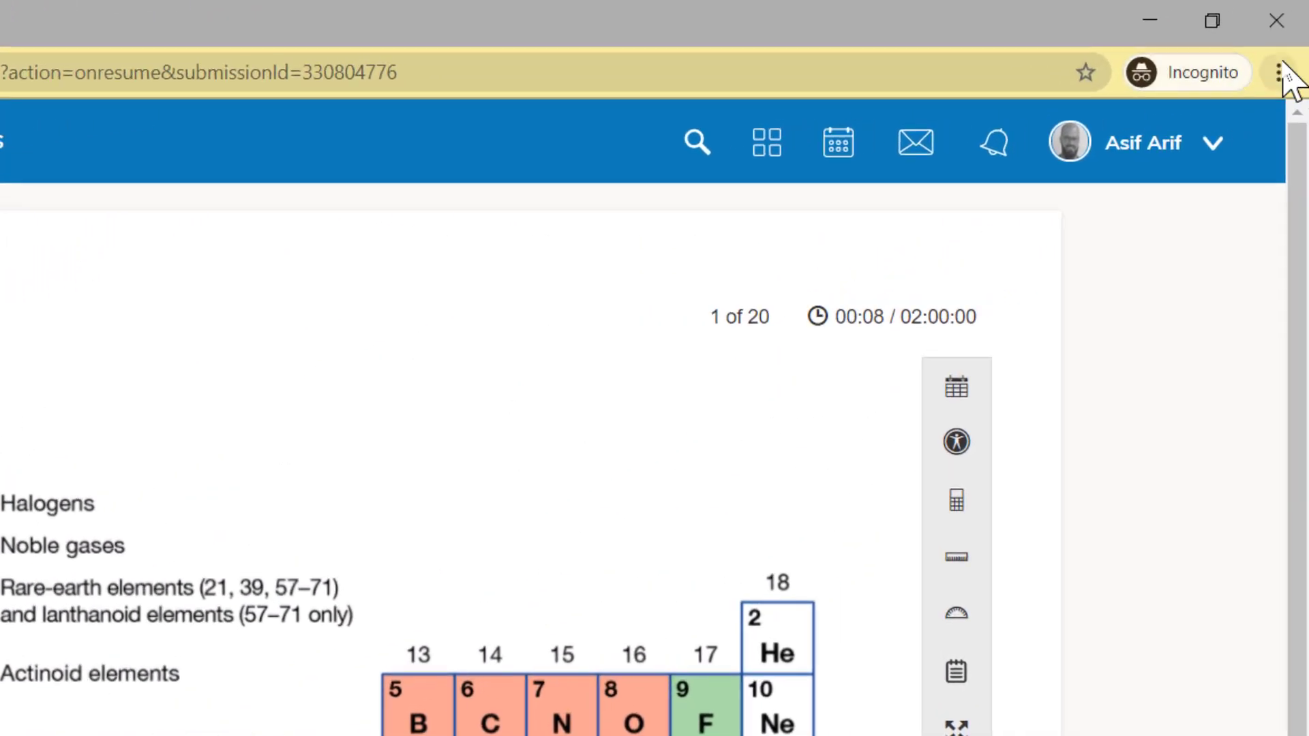
click(1285, 73)
click(1083, 308)
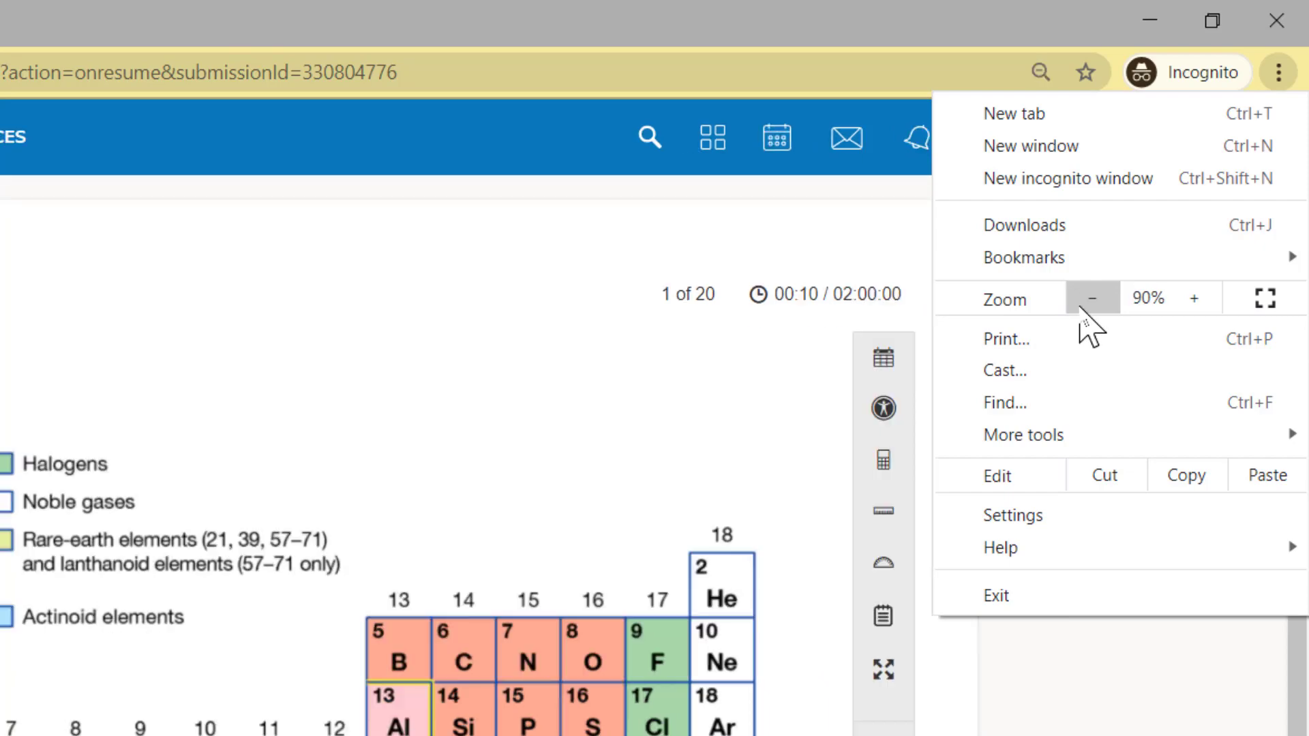
click(1082, 309)
click(992, 522)
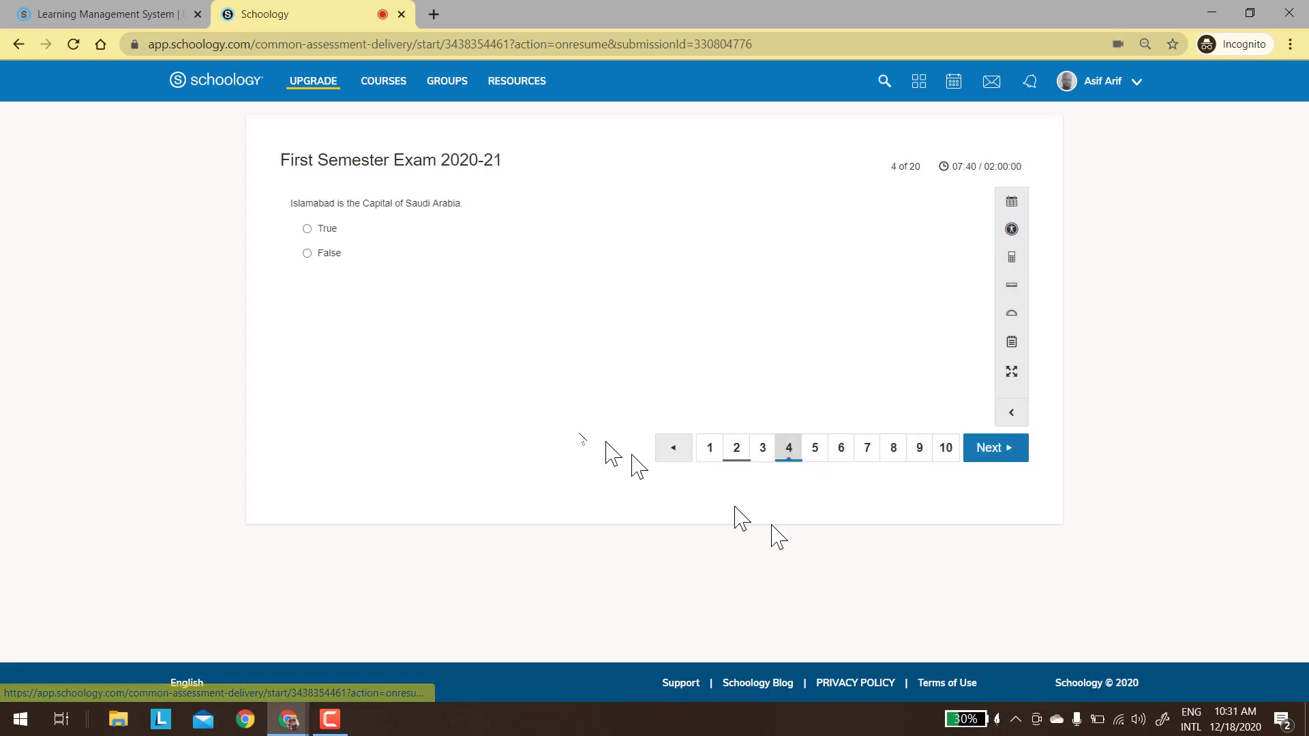
- Answer False to the Islamabad–Saudi Arabia question, then advance through questions 7 and 8
click(309, 254)
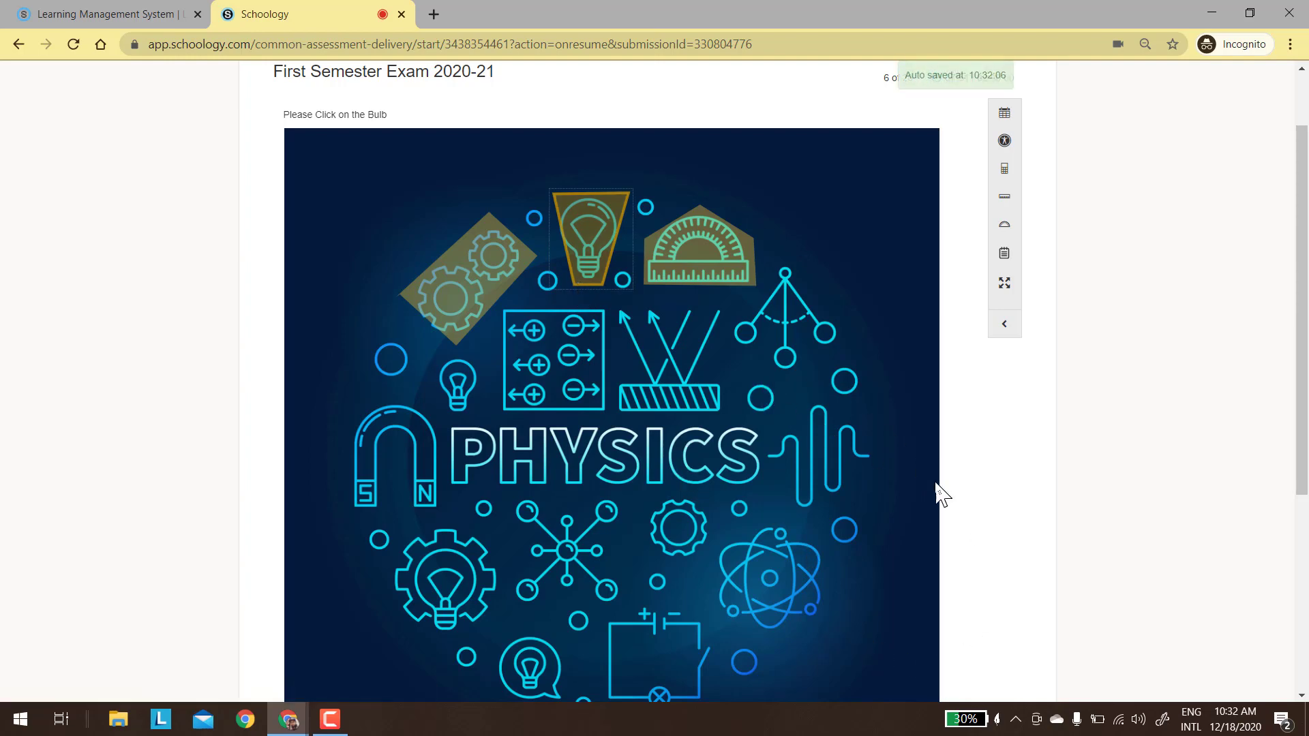
scroll(939, 494, down, 3)
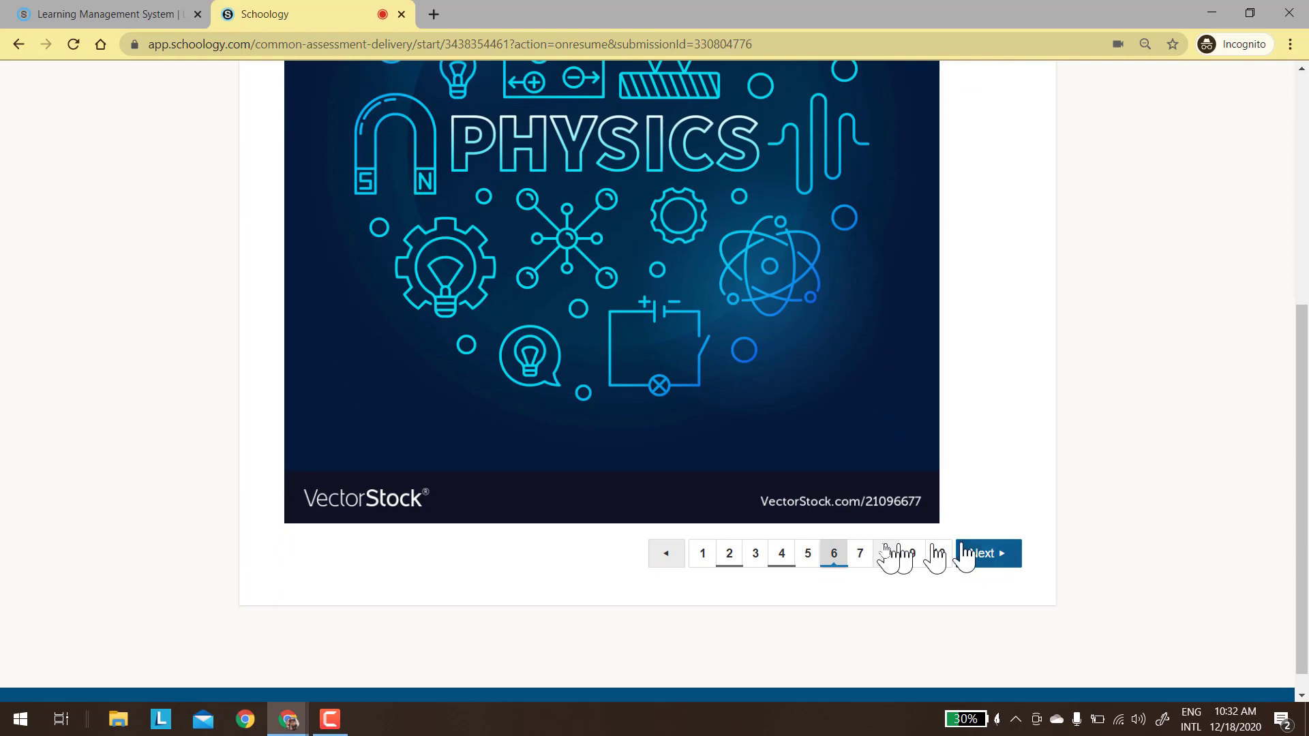
click(866, 557)
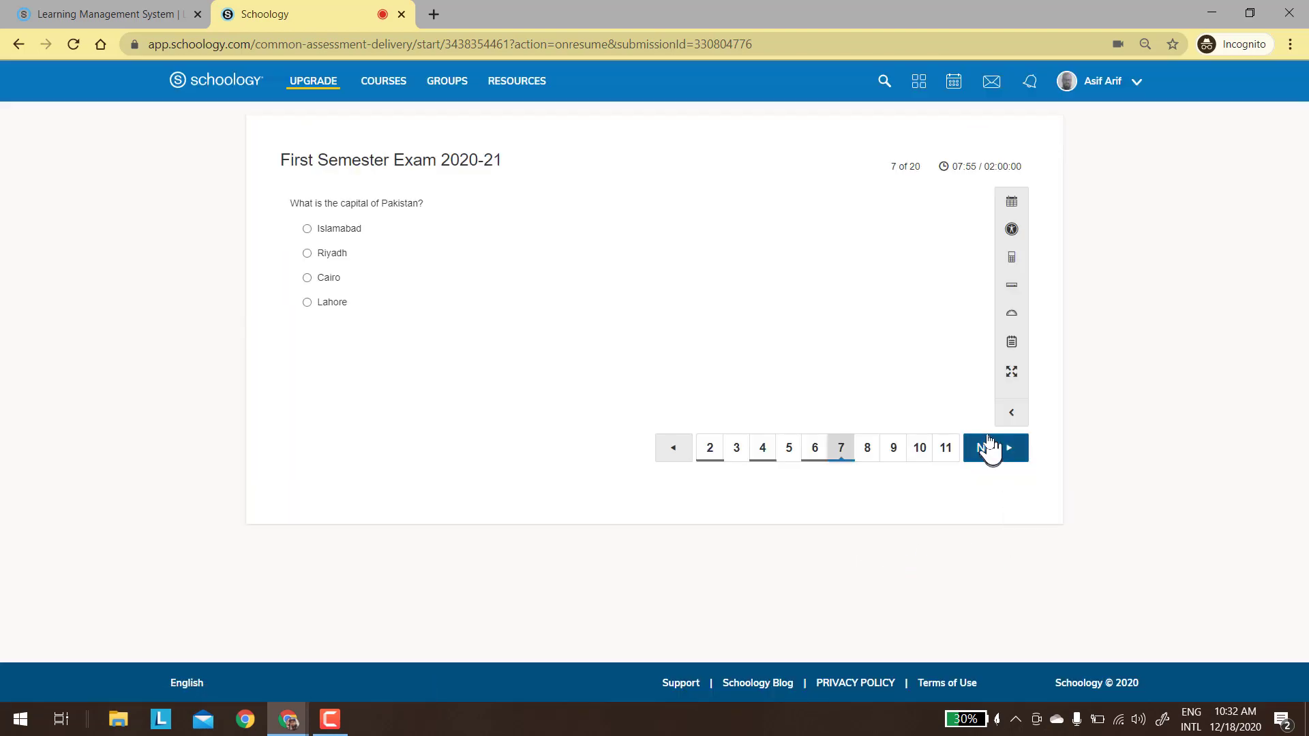
click(990, 449)
scroll(996, 454, down, 1)
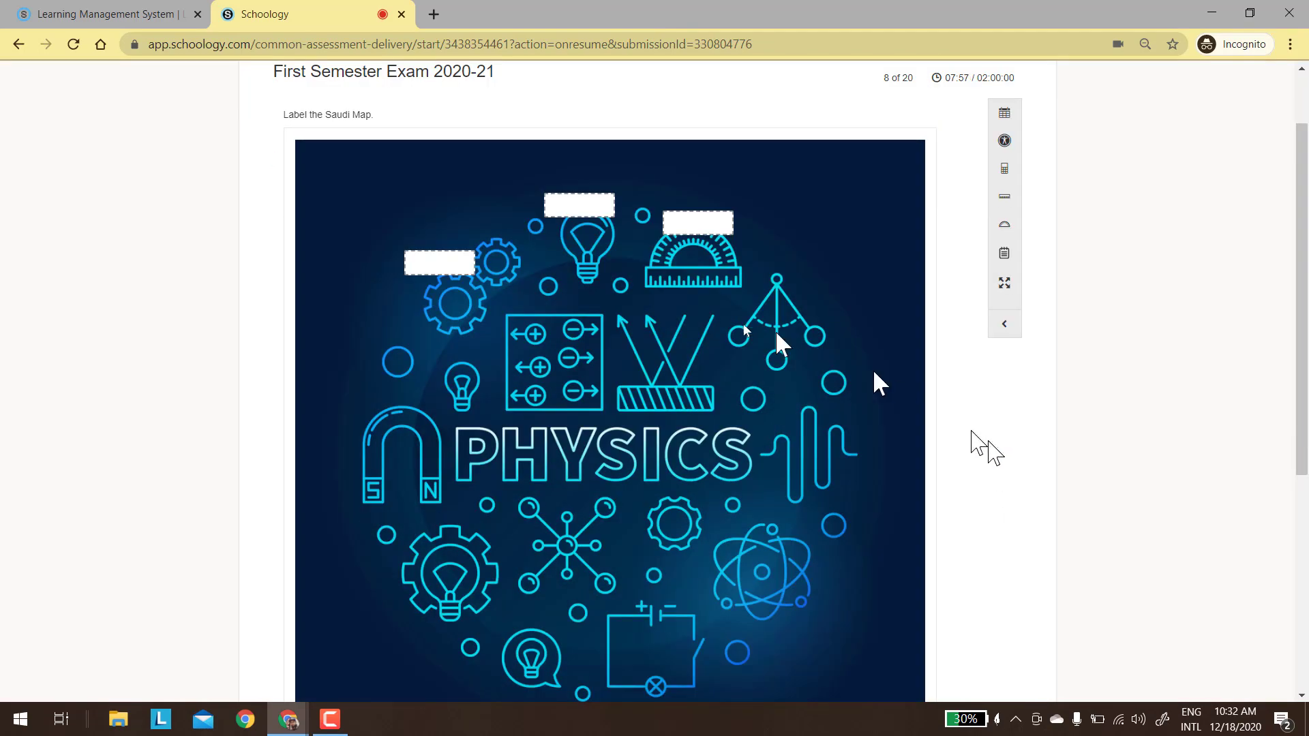
scroll(652, 435, down, 1)
scroll(652, 440, down, 2)
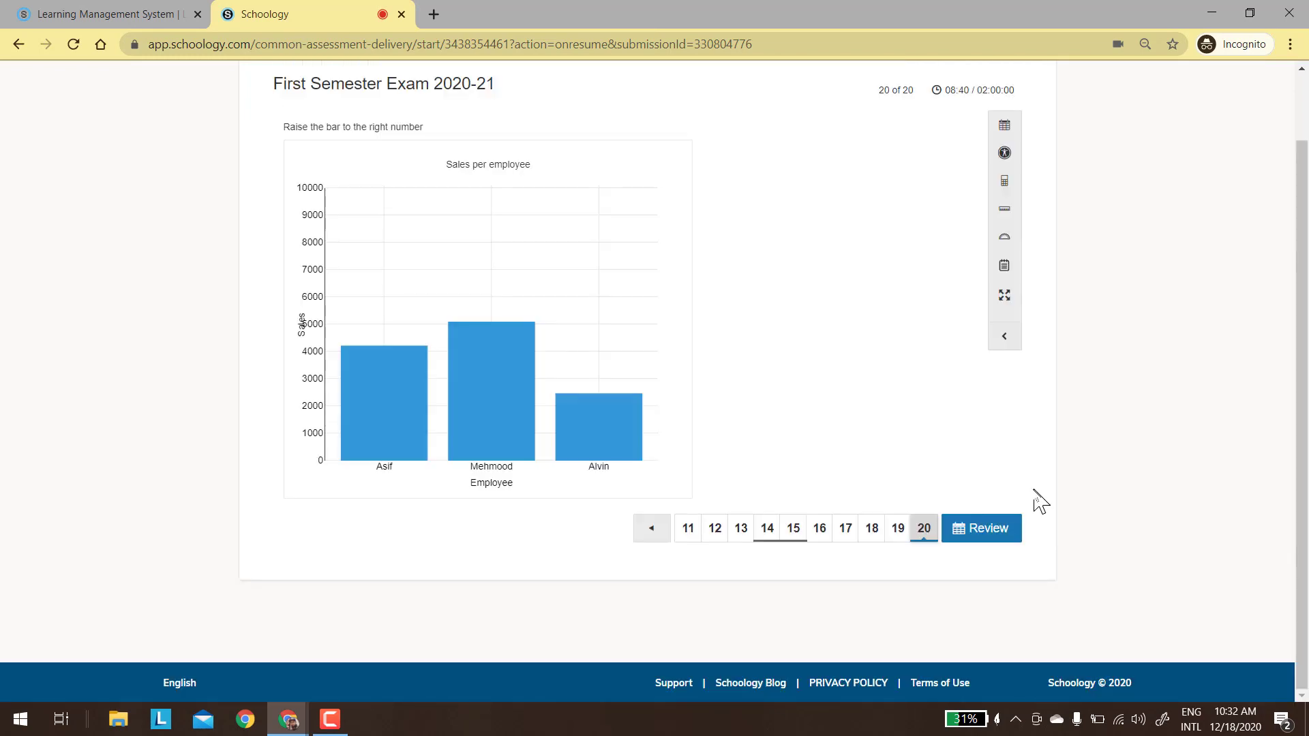
- Open the Review panel and filter it to Unattempted questions only
click(982, 534)
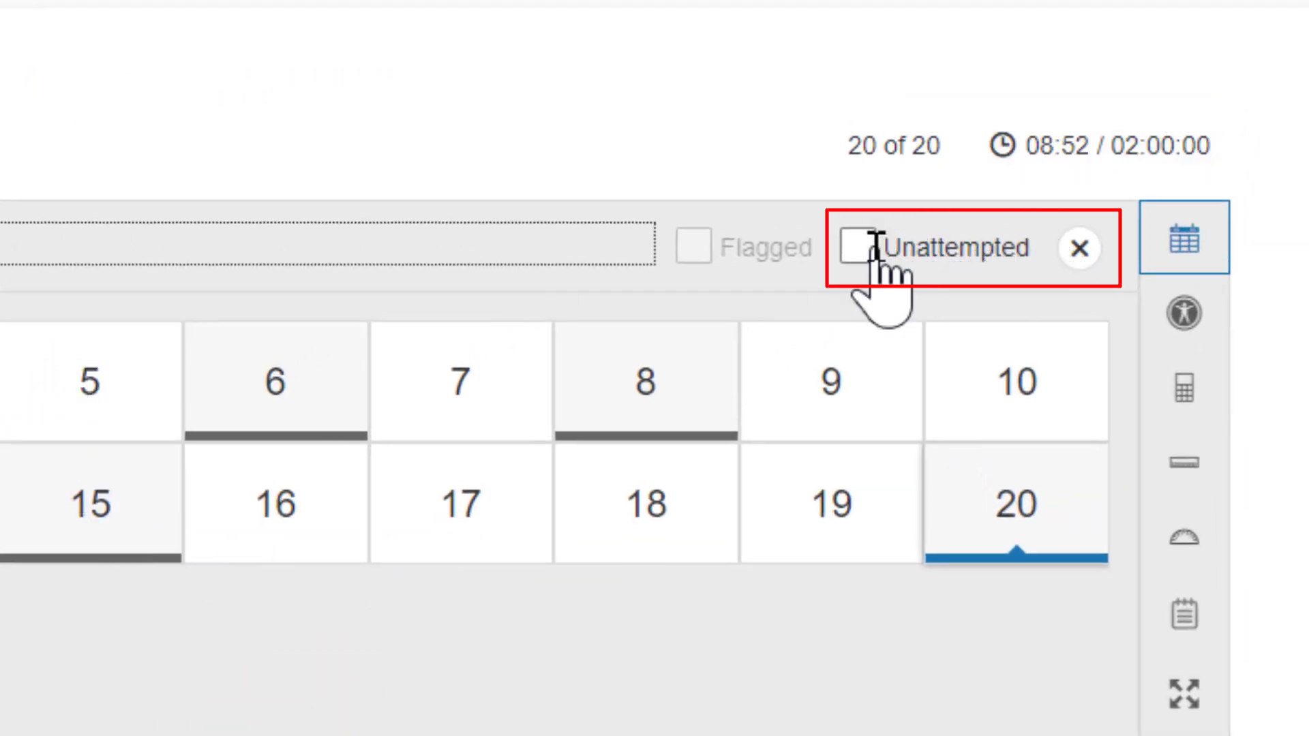
click(858, 248)
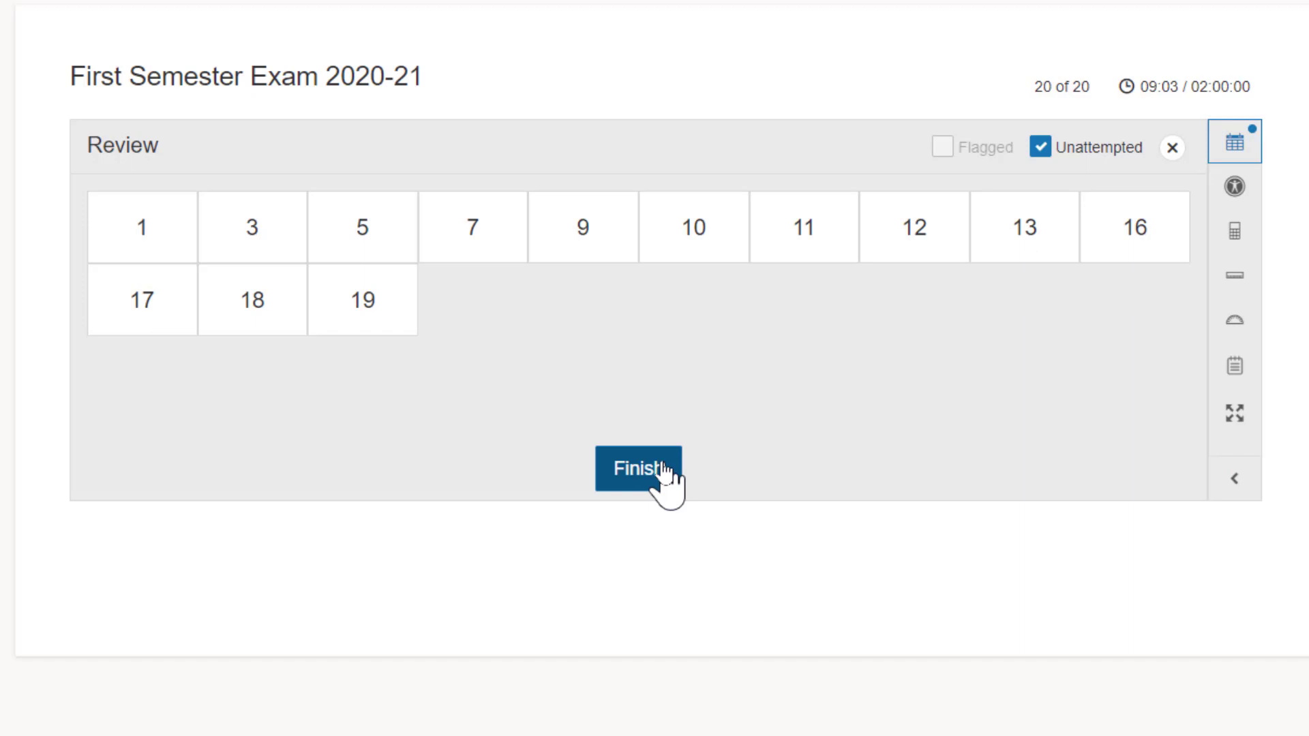
- Try to finish, read the 12-unattempted-questions warning, and cancel with No
click(663, 474)
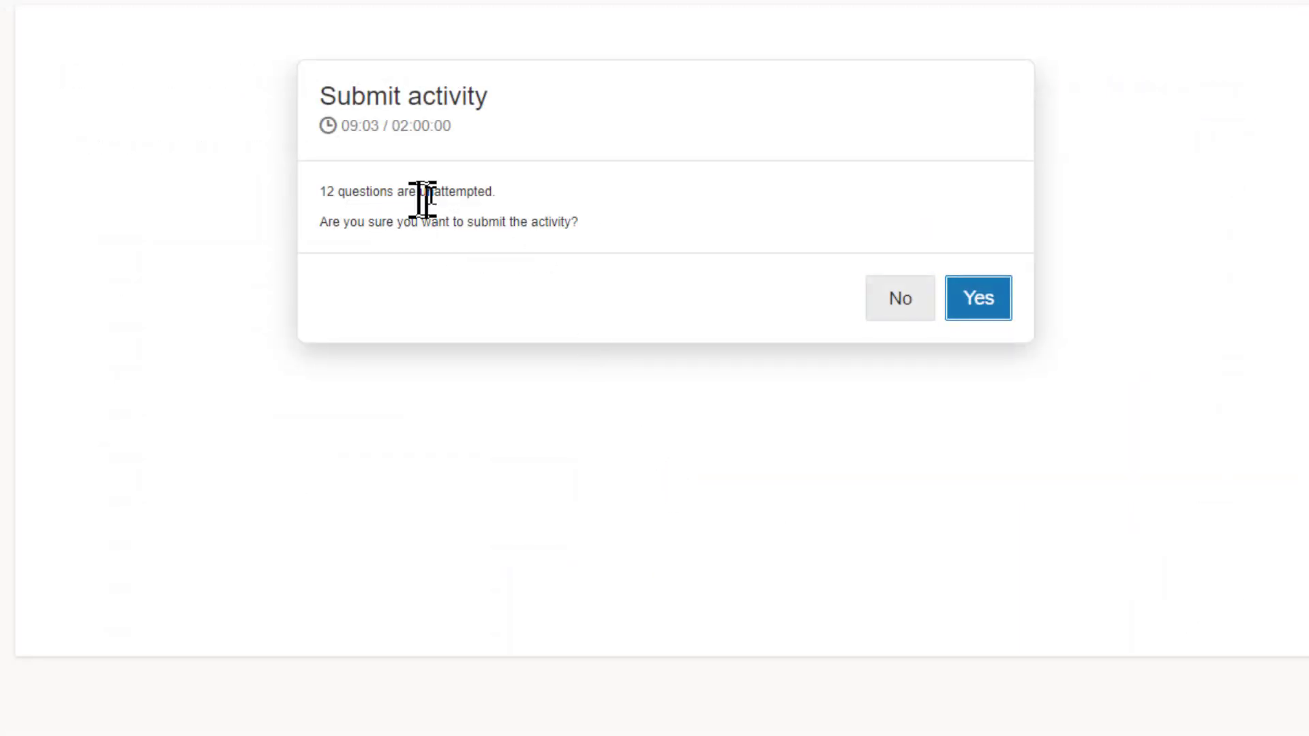
triple_click(350, 224)
triple_click(358, 195)
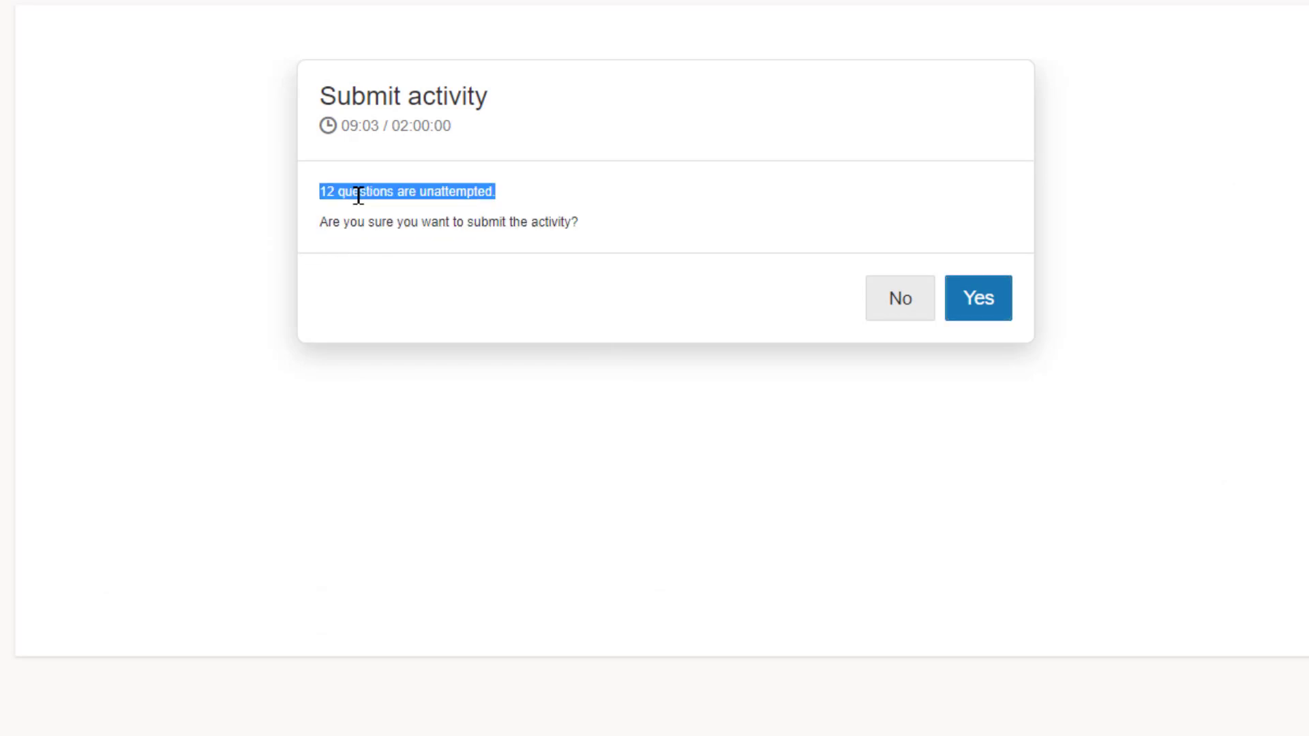
click(909, 306)
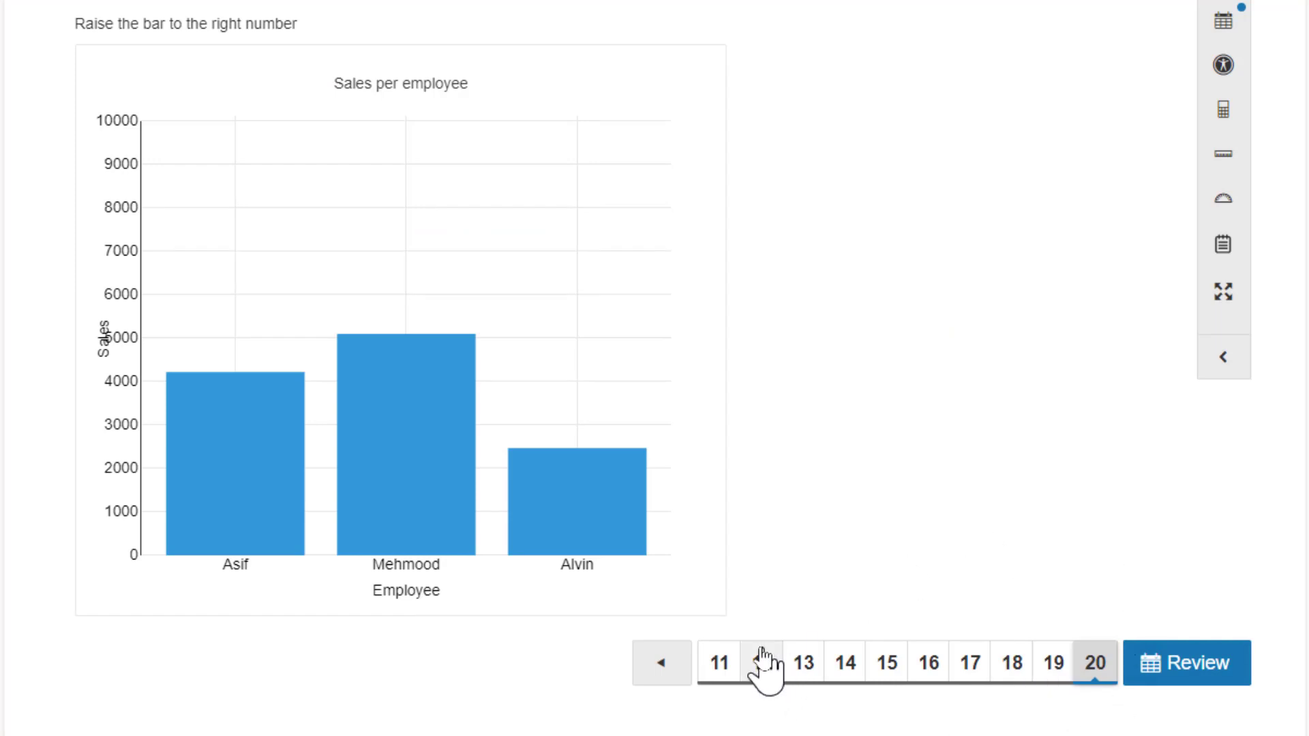
- Jump to unattempted question 1 from Review, then clear the Unattempted filter
click(1187, 670)
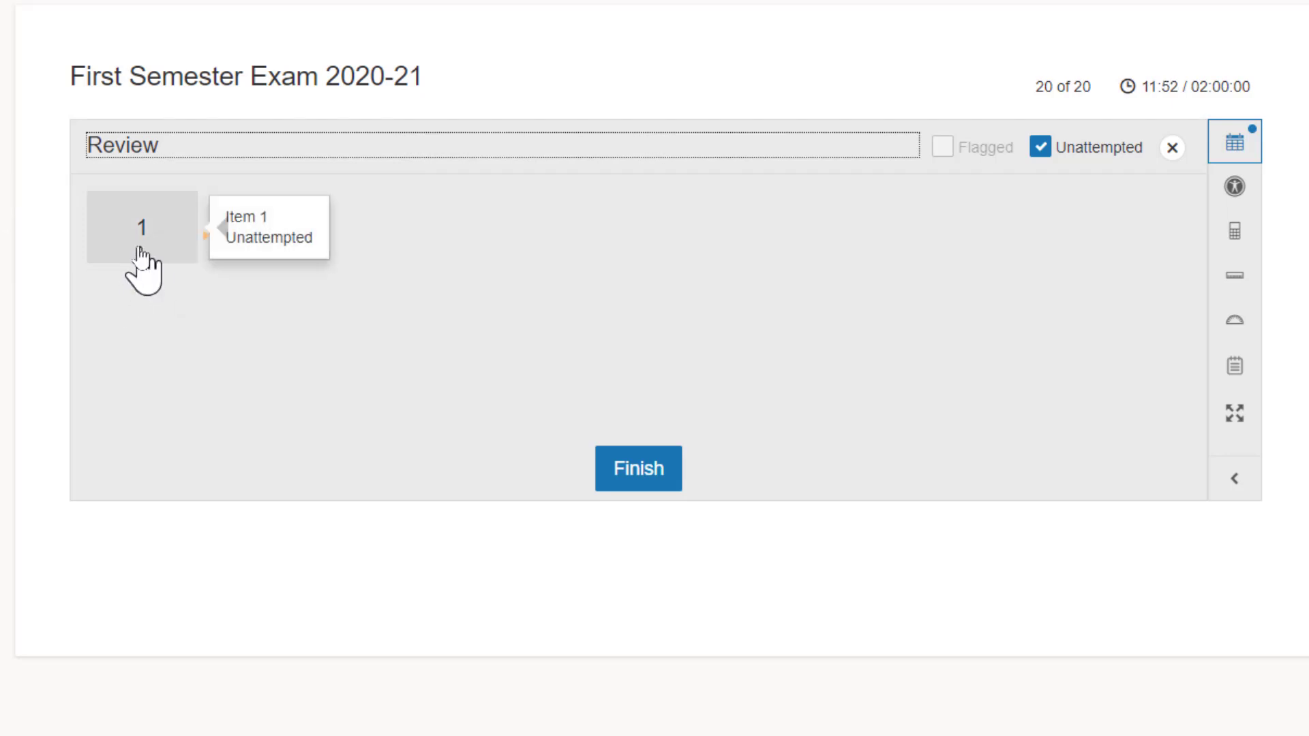
click(141, 251)
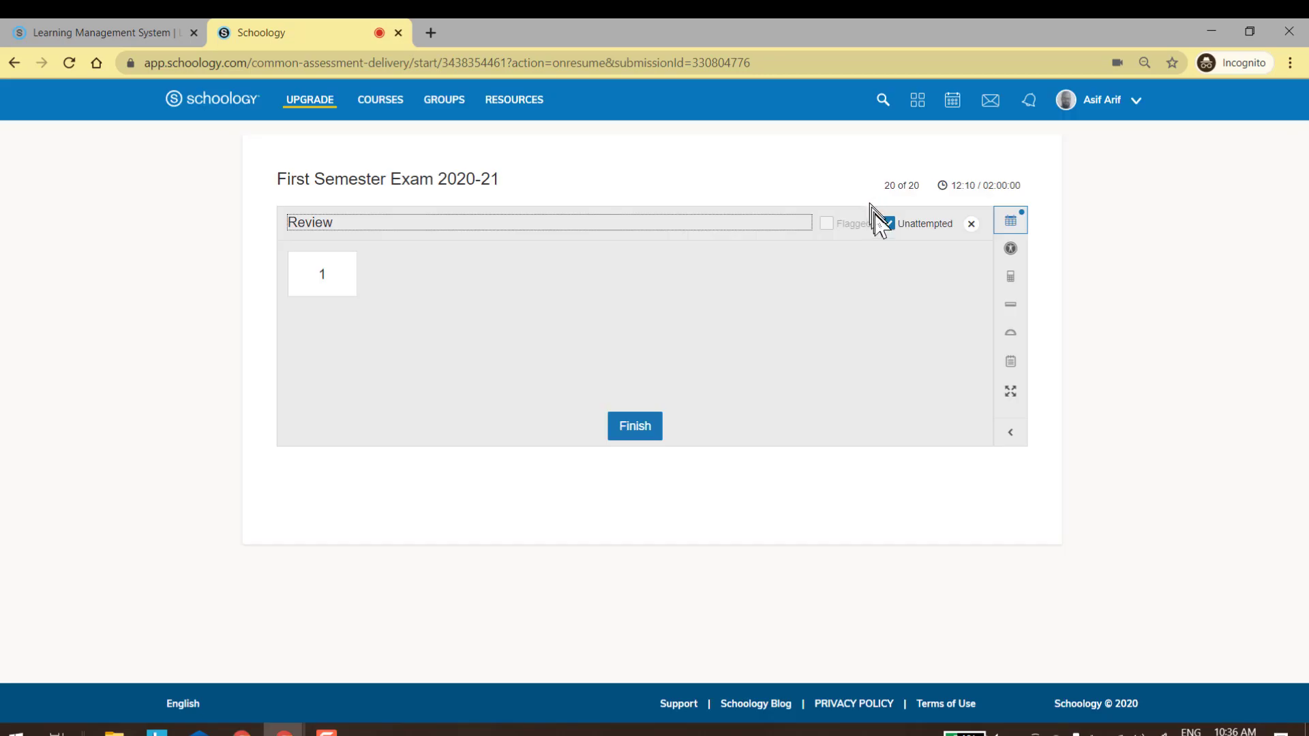
click(889, 223)
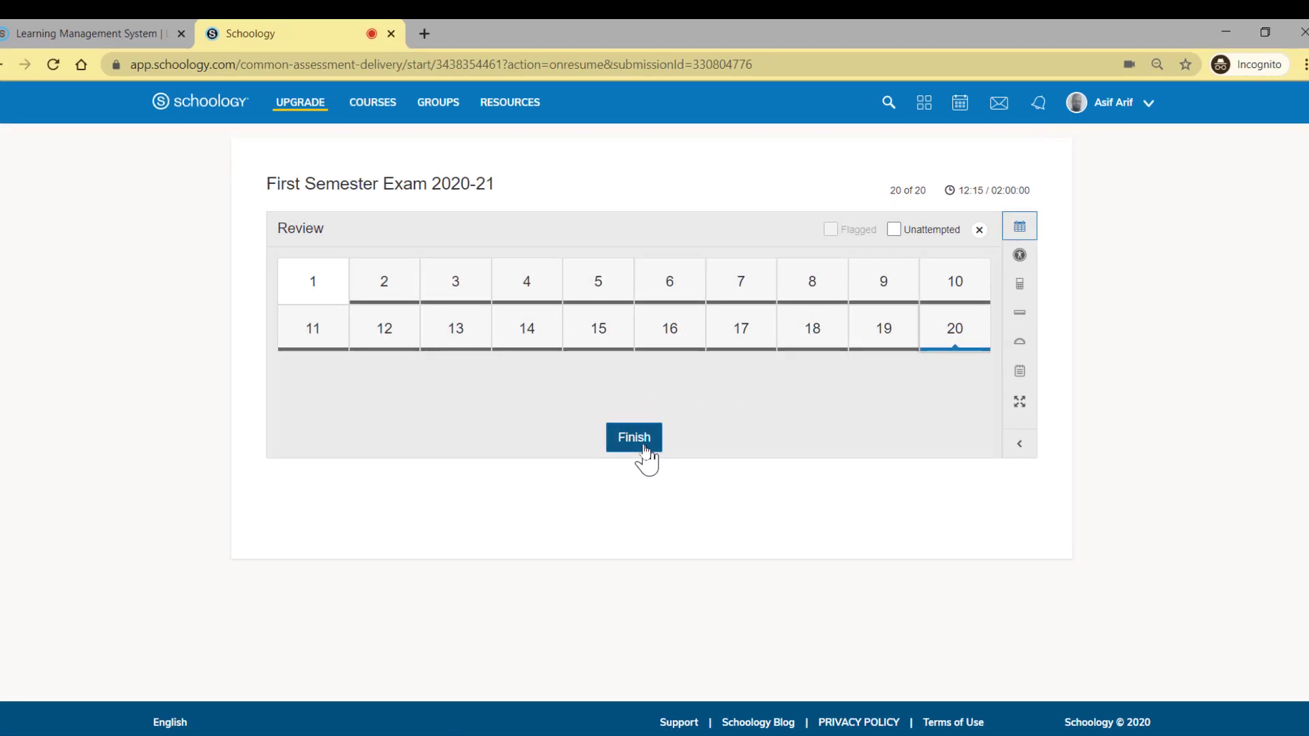
- Finish the exam and confirm Yes in the Submit activity dialog
click(647, 450)
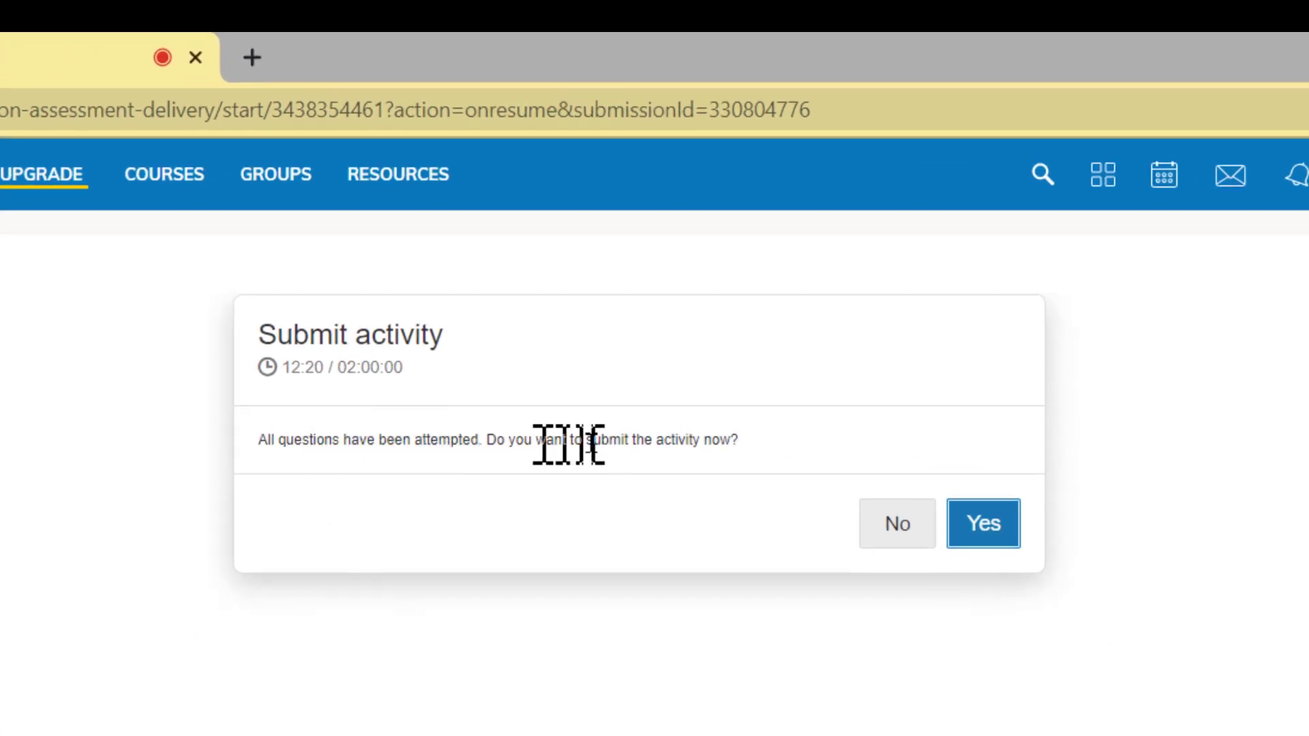
click(964, 534)
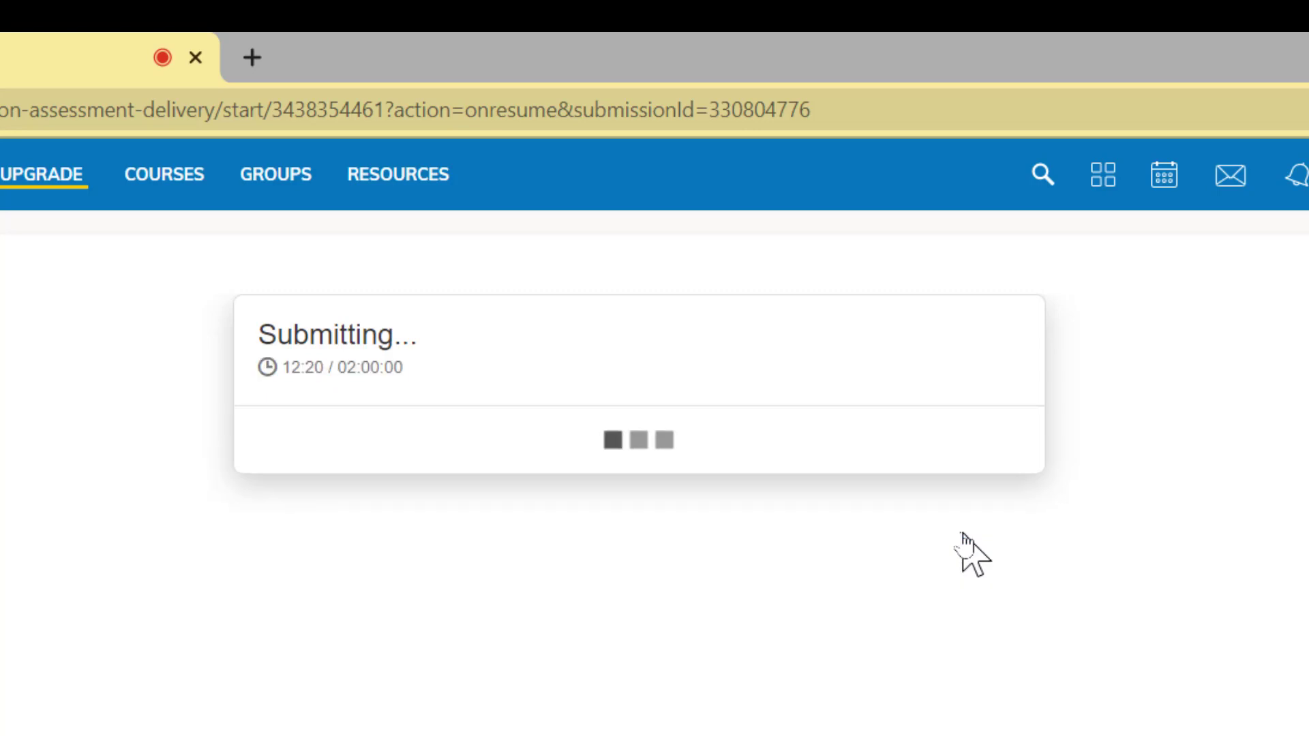